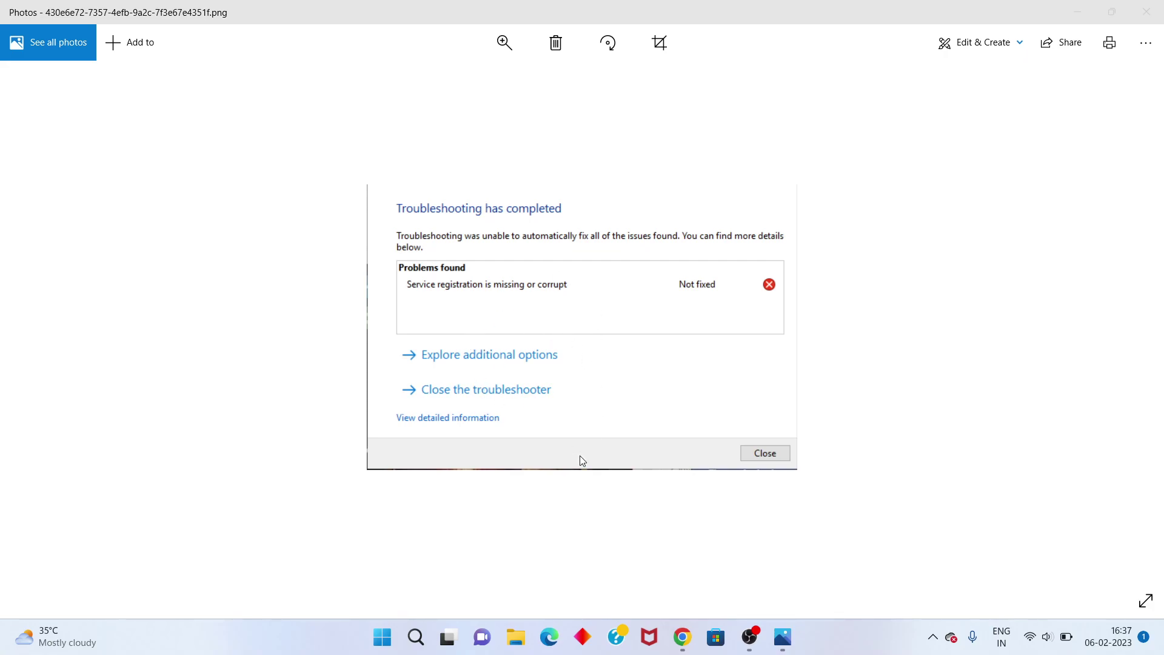
# Step: Close the Photos screenshot showing the troubleshooter's 'Not fixed' result
pyautogui.click(1146, 12)
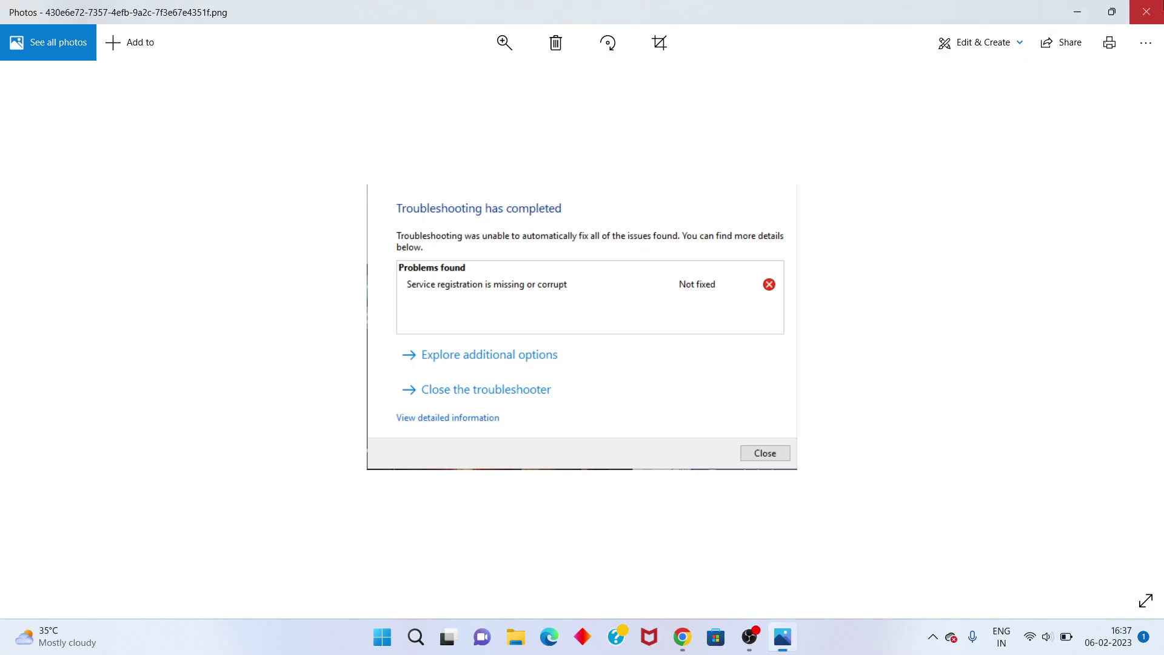
# Step: Launch Services from Windows Search's recent items and select Background Intelligent Transfer Service
pyautogui.click(428, 646)
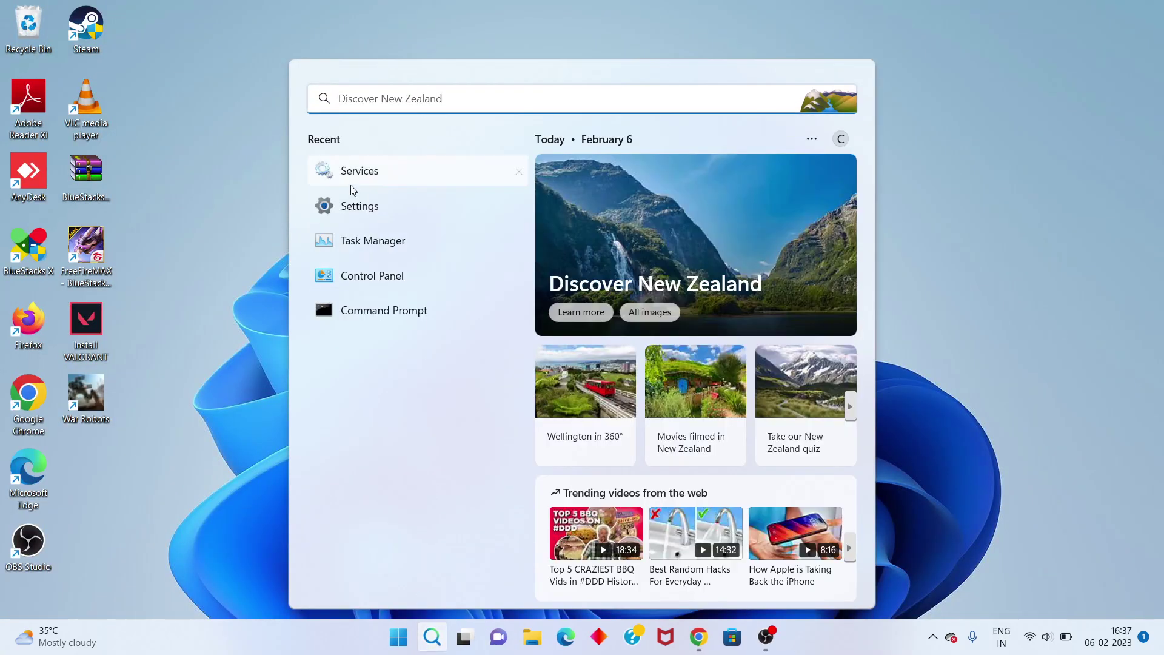
pyautogui.click(376, 175)
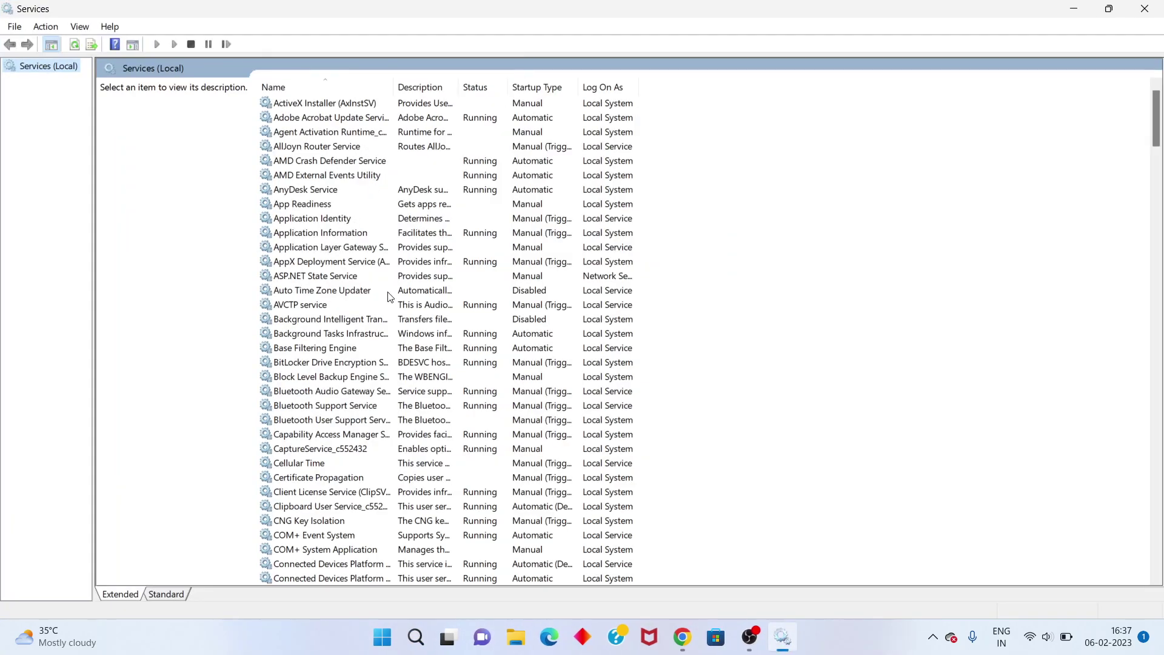
pyautogui.click(366, 322)
# Step: Change Background Intelligent Transfer Service from Disabled to Automatic startup, apply it, and start the service
pyautogui.rightClick(411, 322)
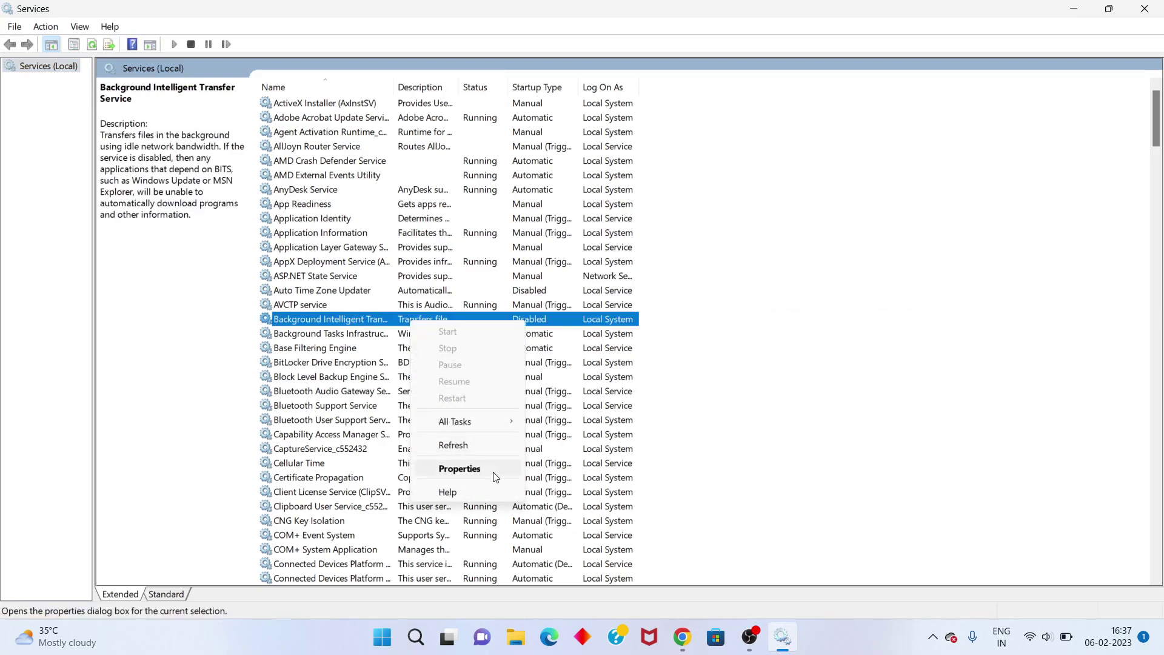
pyautogui.click(459, 469)
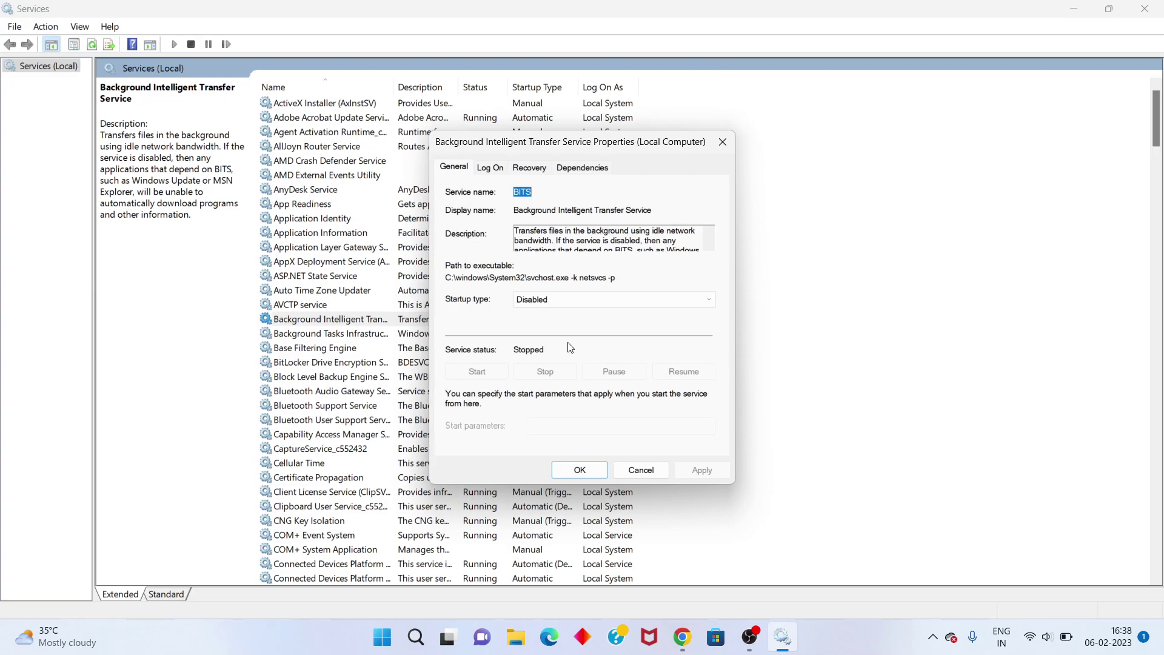
pyautogui.click(539, 301)
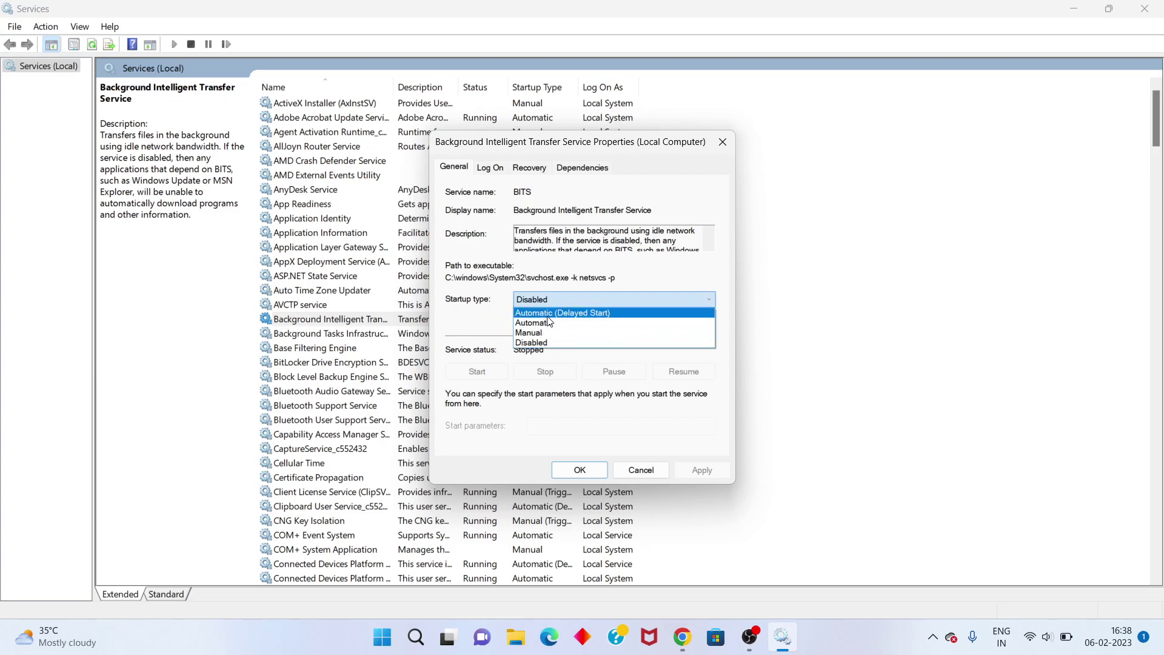
pyautogui.click(551, 323)
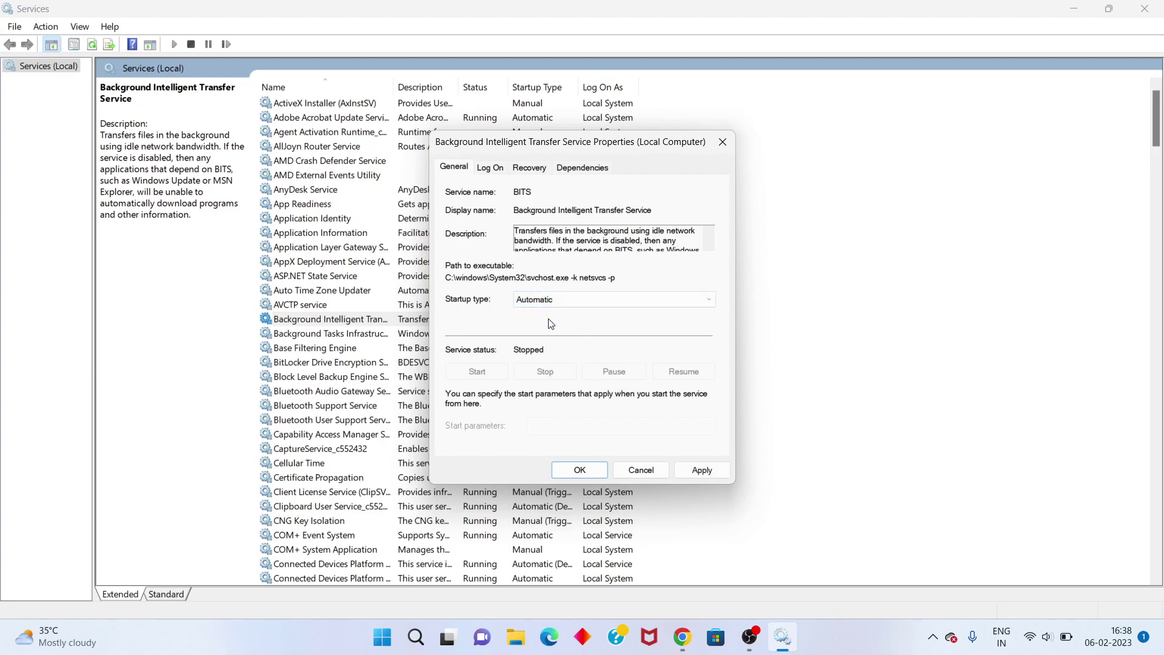
pyautogui.click(703, 470)
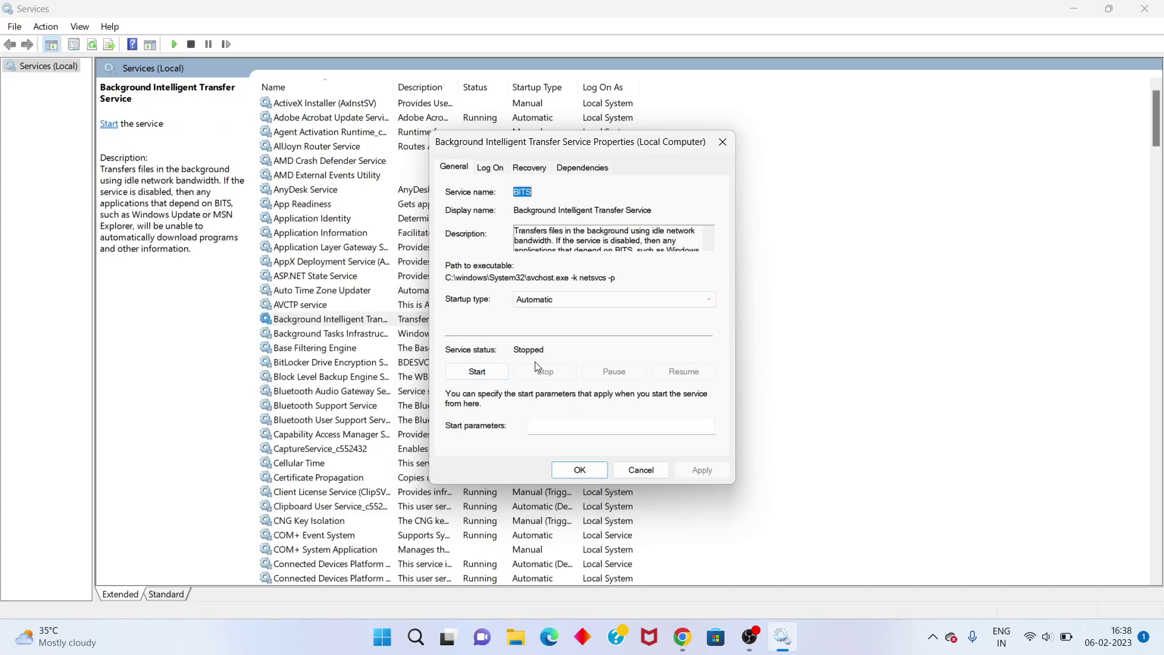
pyautogui.click(476, 371)
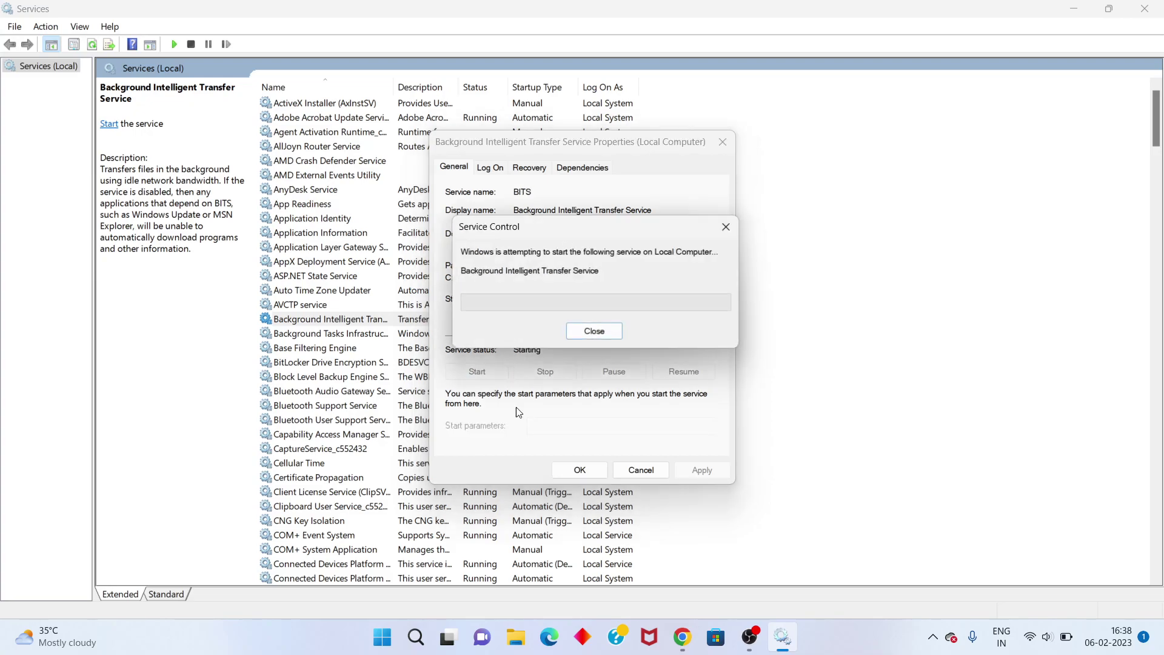
pyautogui.click(589, 472)
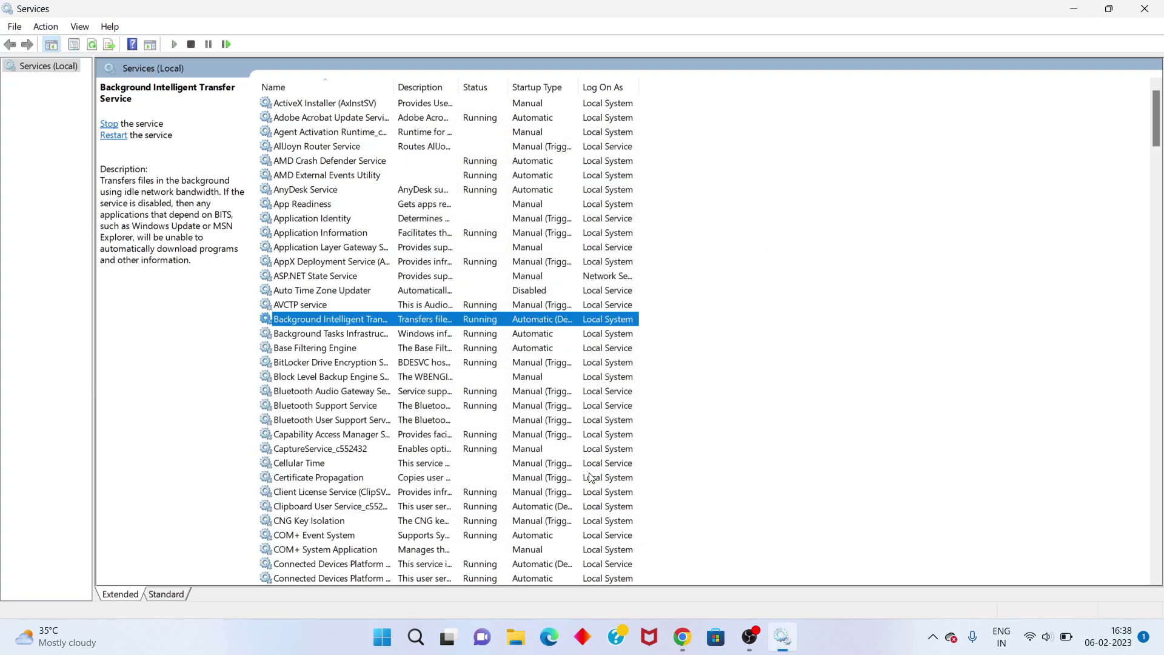
pyautogui.scroll(-11, 591, 477)
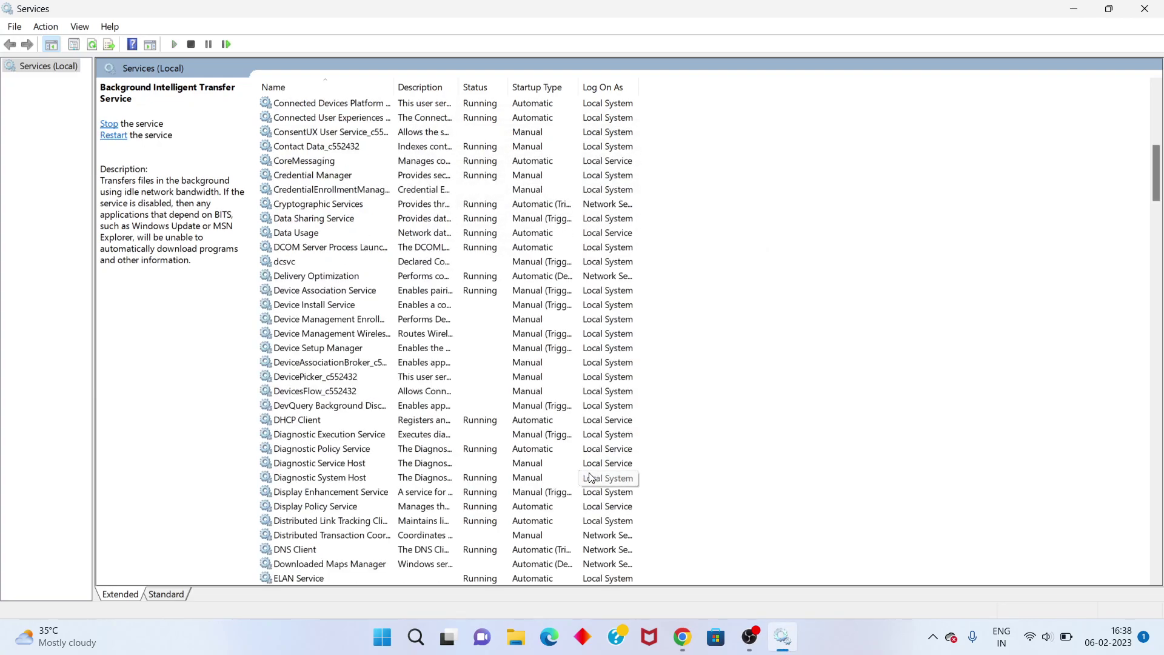
pyautogui.click(365, 204)
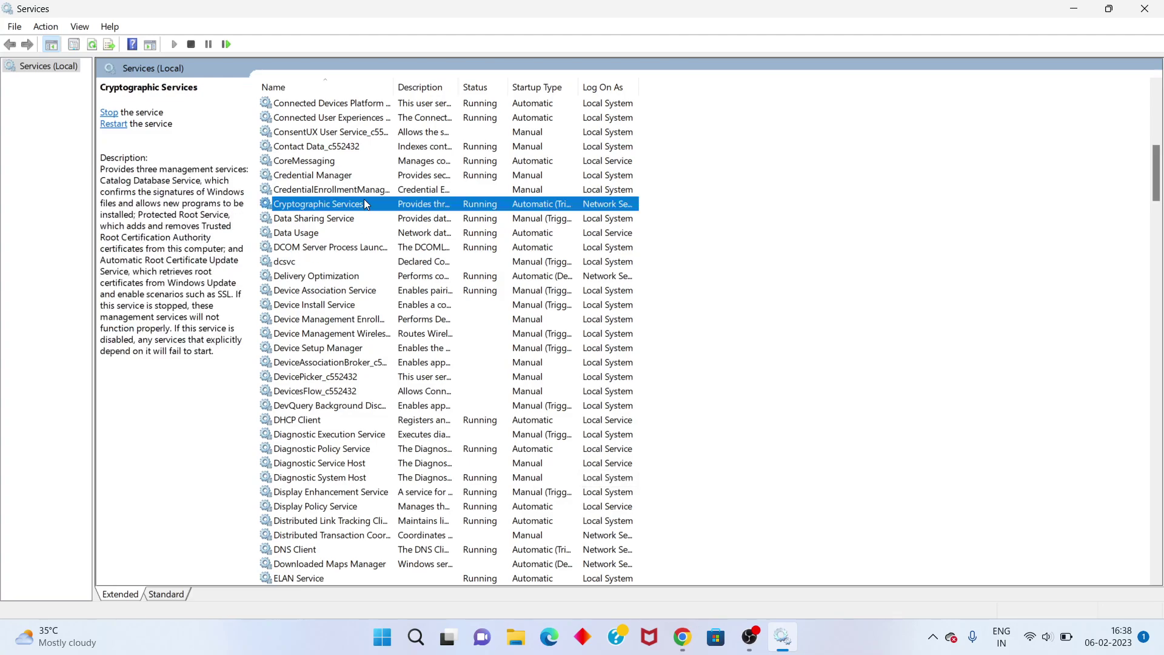
pyautogui.rightClick(414, 207)
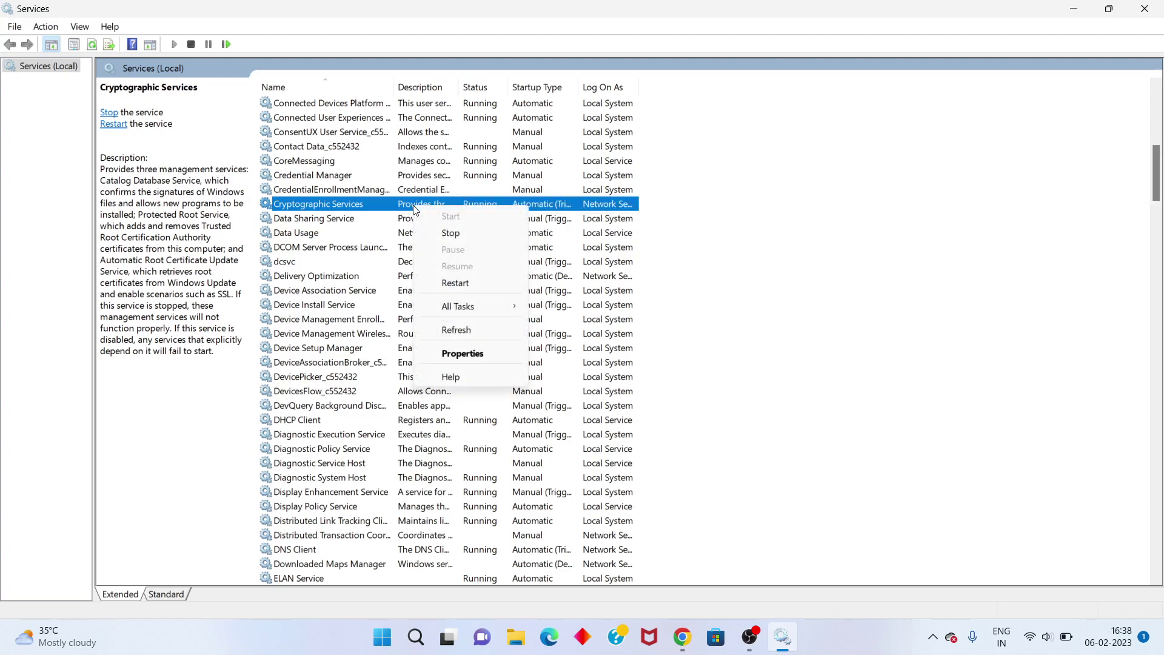
pyautogui.click(487, 362)
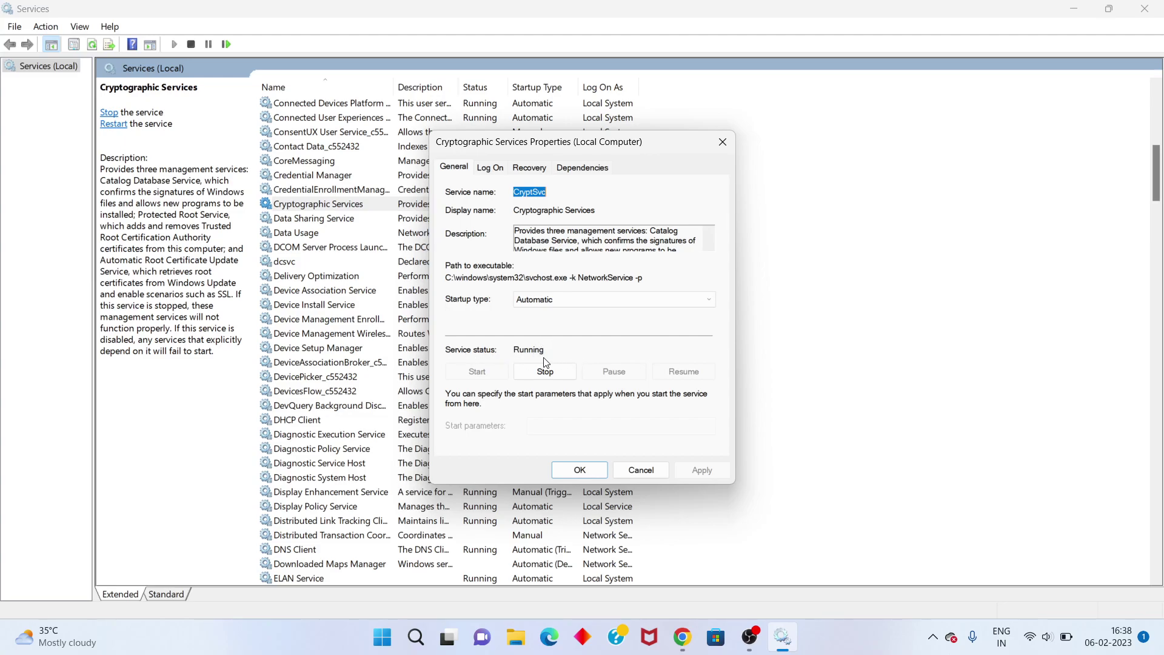
pyautogui.click(579, 472)
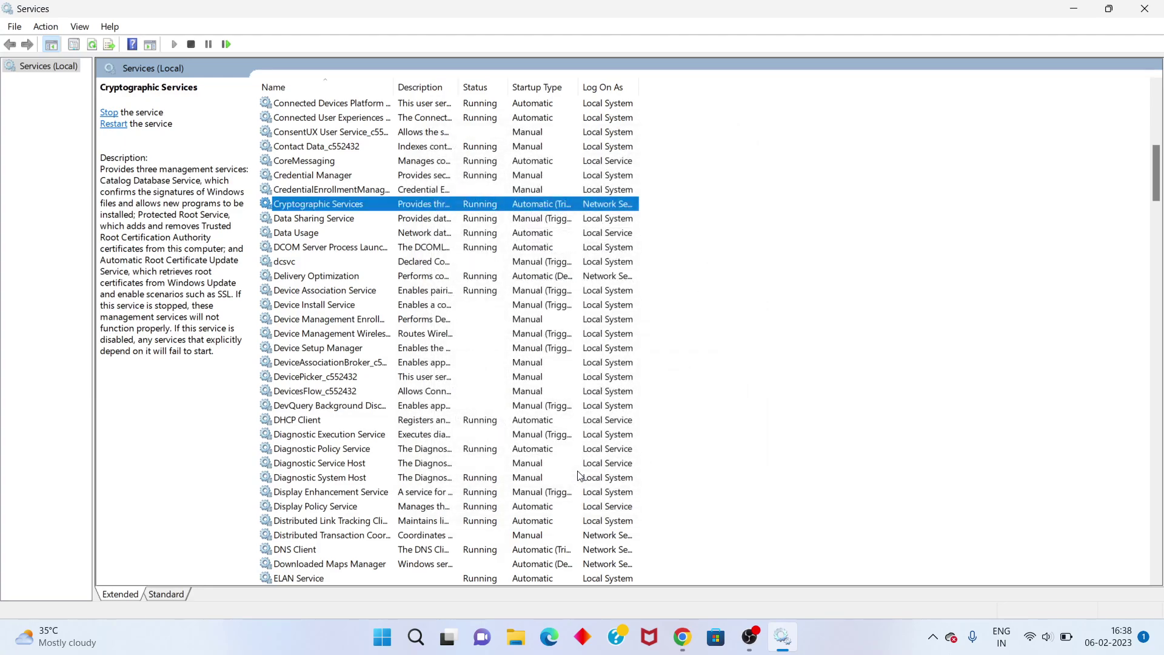
pyautogui.scroll(-20, 579, 476)
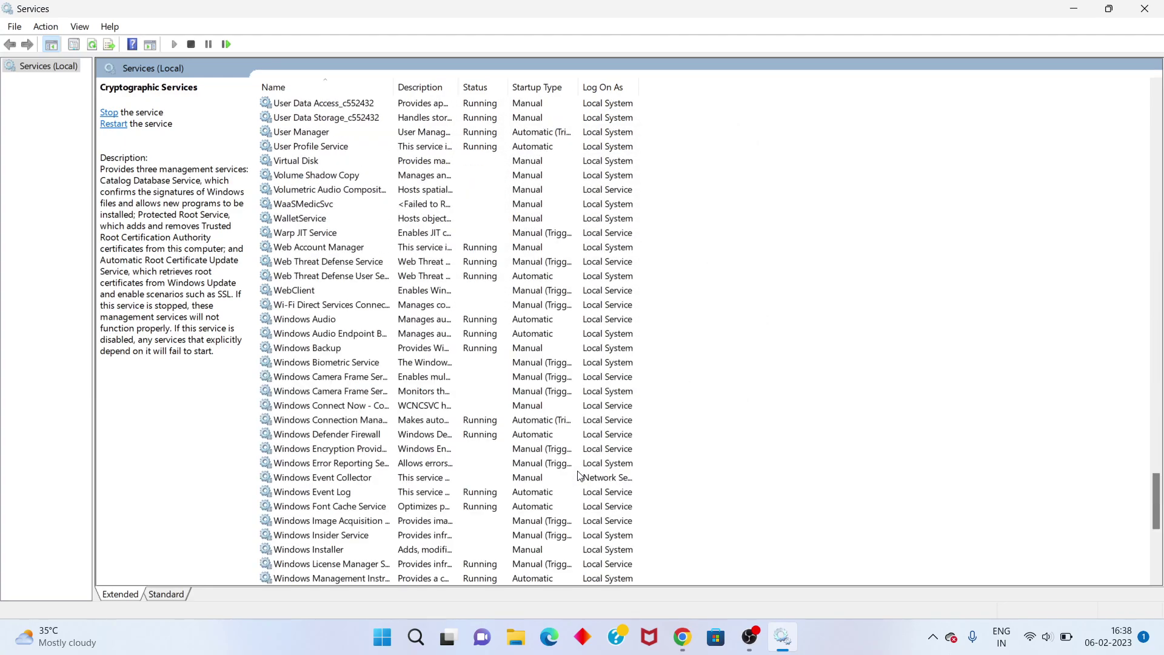
# Step: Give the Windows Update service an Automatic startup type, apply it, and start the service
pyautogui.scroll(-9, 442, 446)
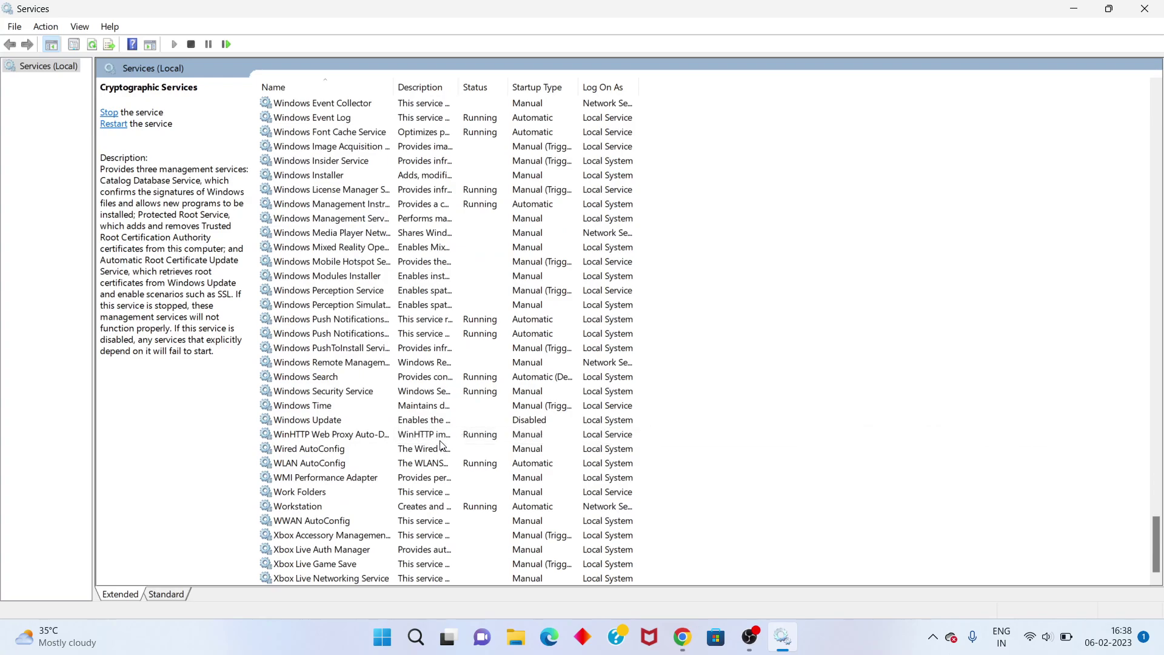
pyautogui.click(471, 426)
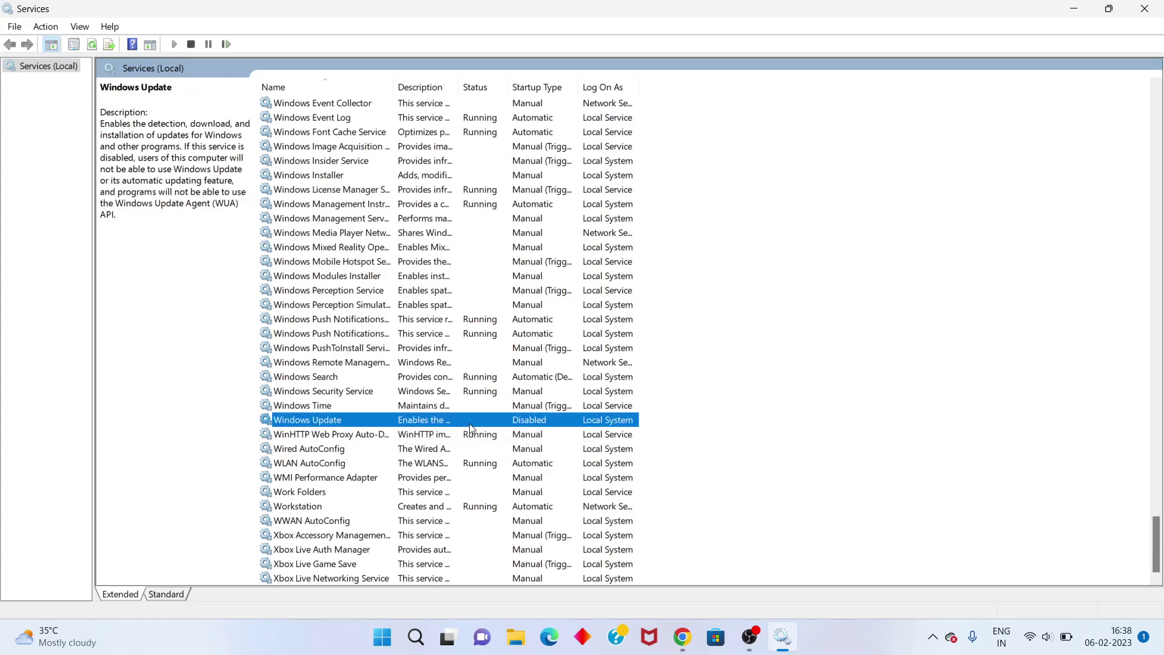
pyautogui.rightClick(471, 428)
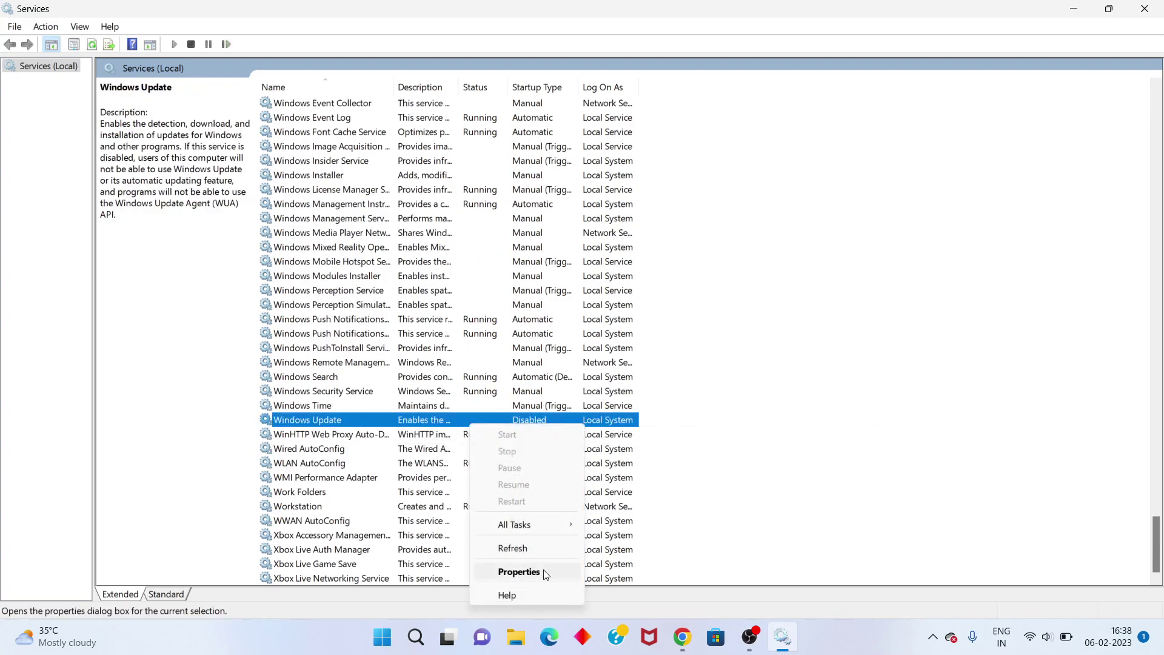
pyautogui.click(519, 572)
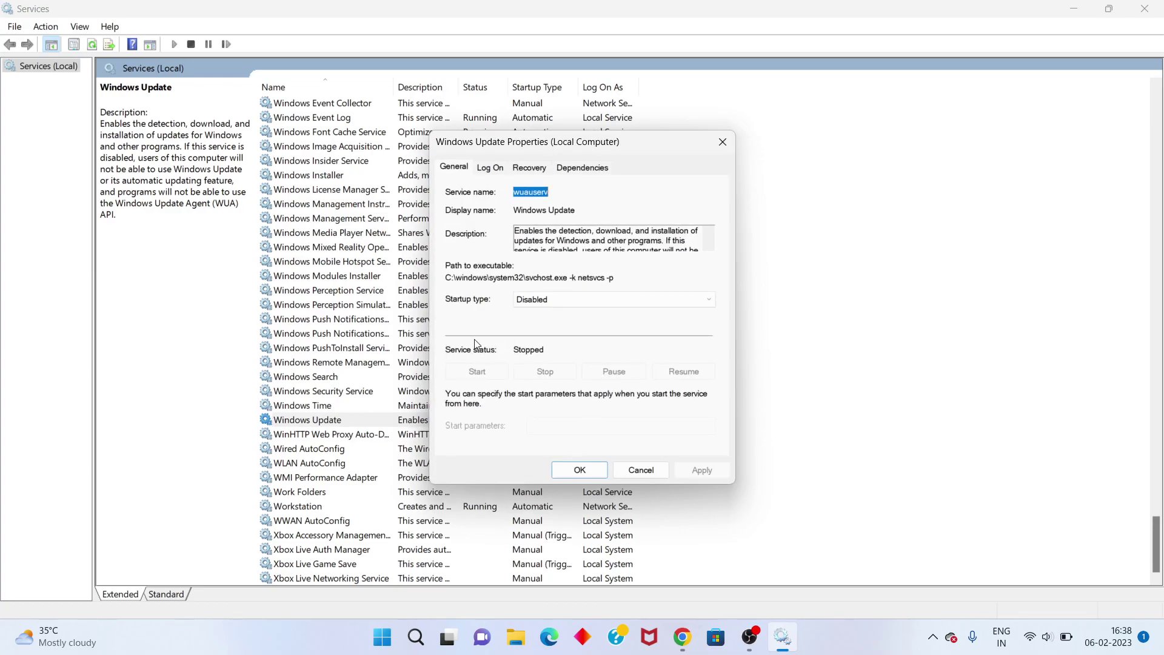
pyautogui.click(555, 306)
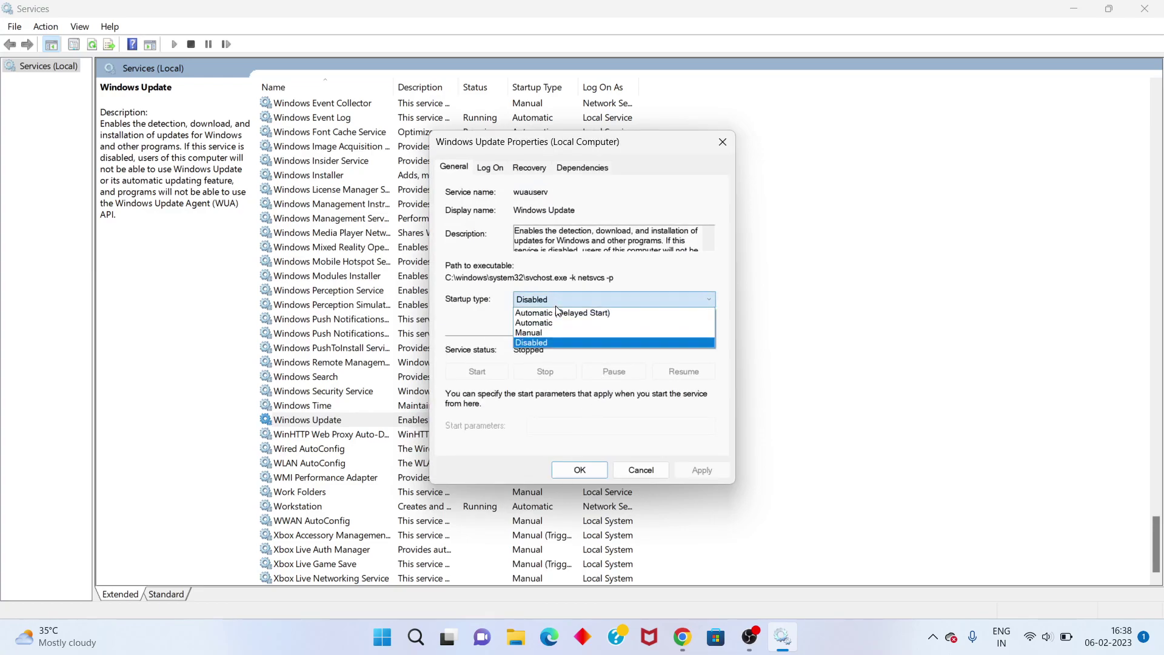
pyautogui.click(548, 323)
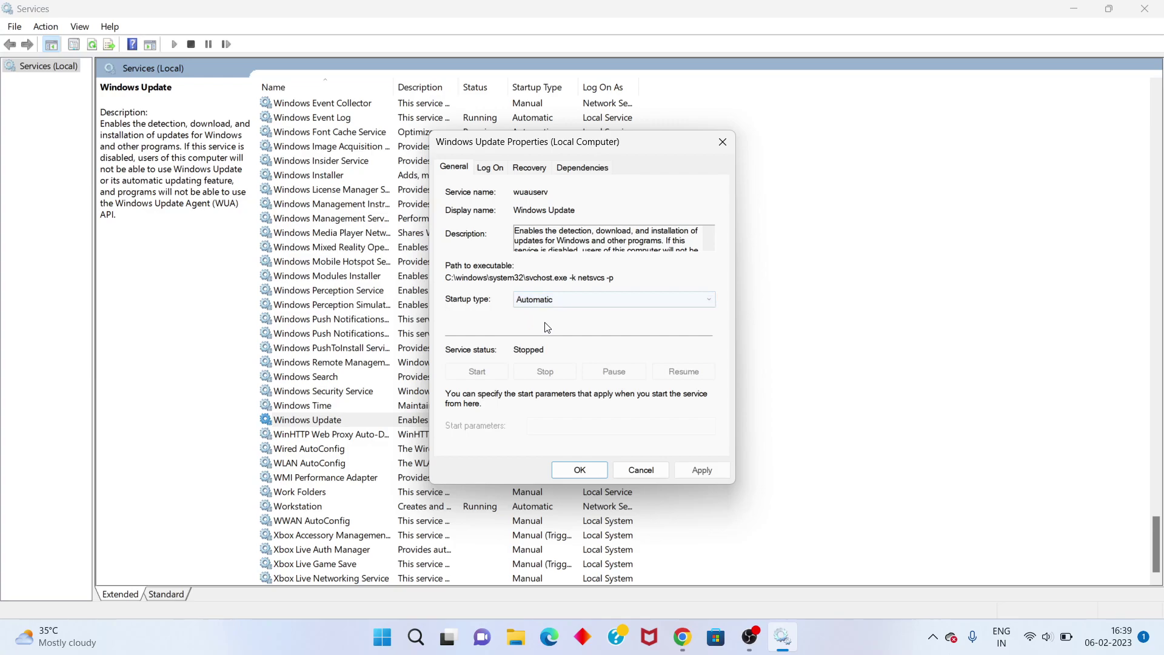
pyautogui.click(700, 469)
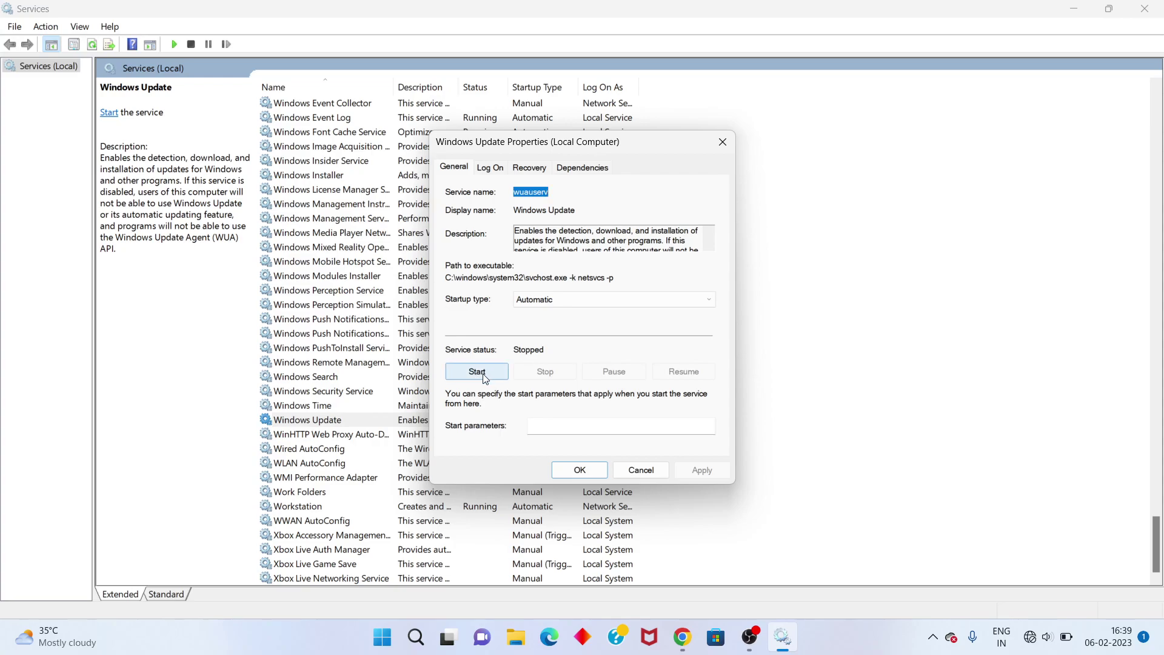
pyautogui.click(484, 373)
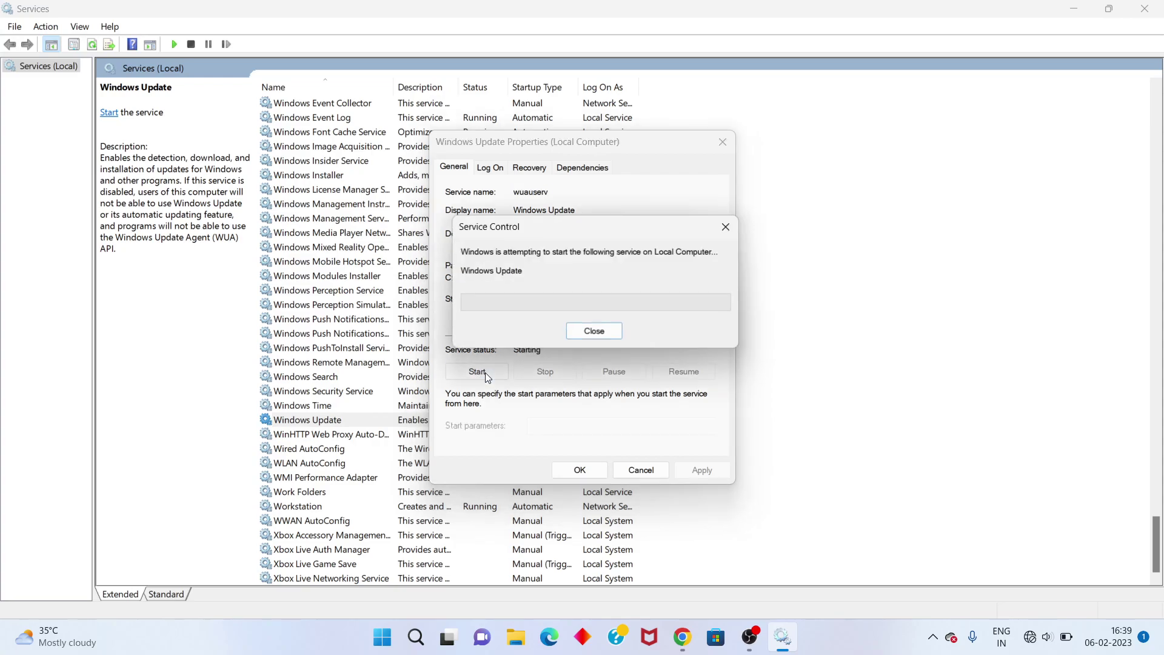
pyautogui.click(582, 471)
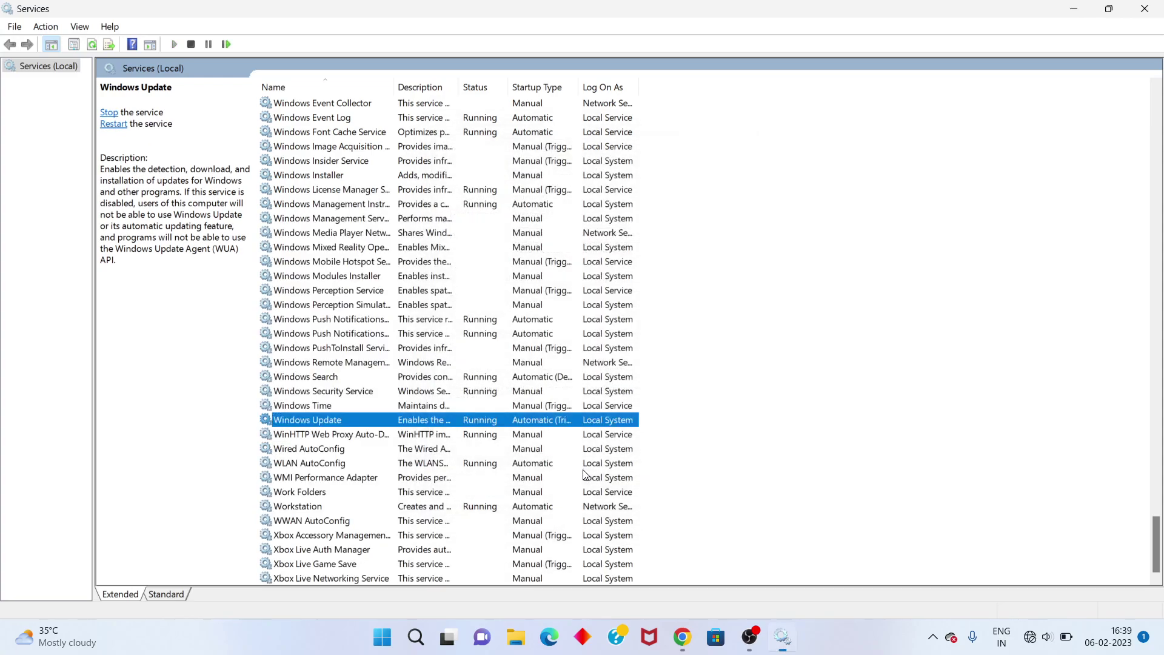
# Step: Close the Services console and launch Settings from Windows Search's recent list
pyautogui.click(744, 362)
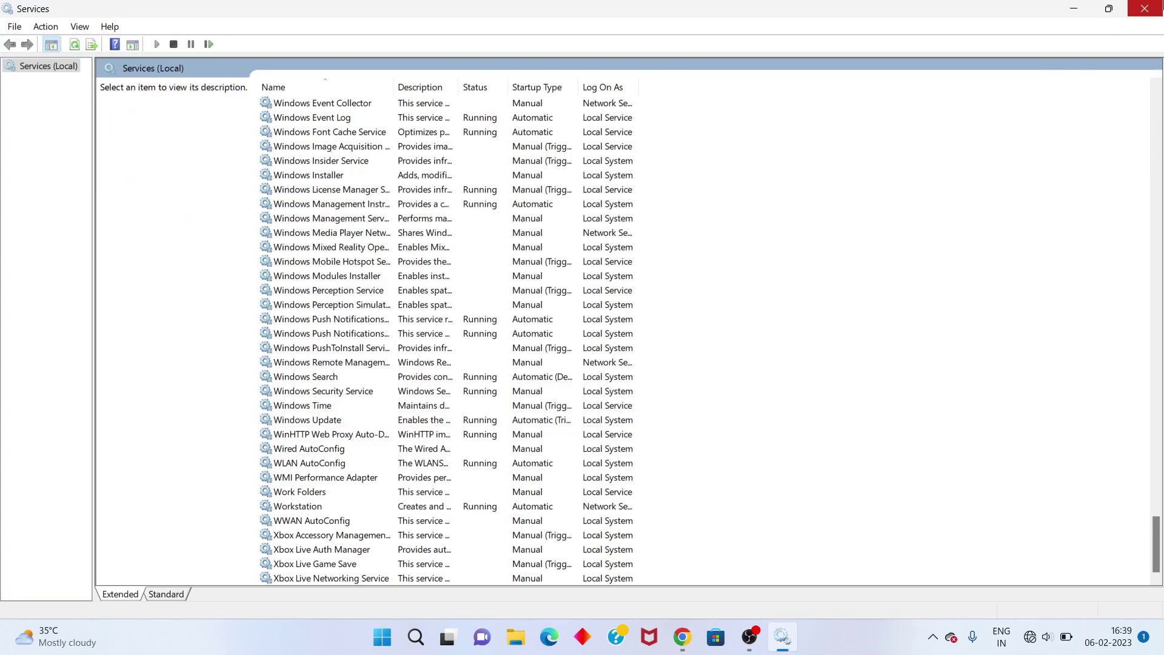
pyautogui.click(1144, 8)
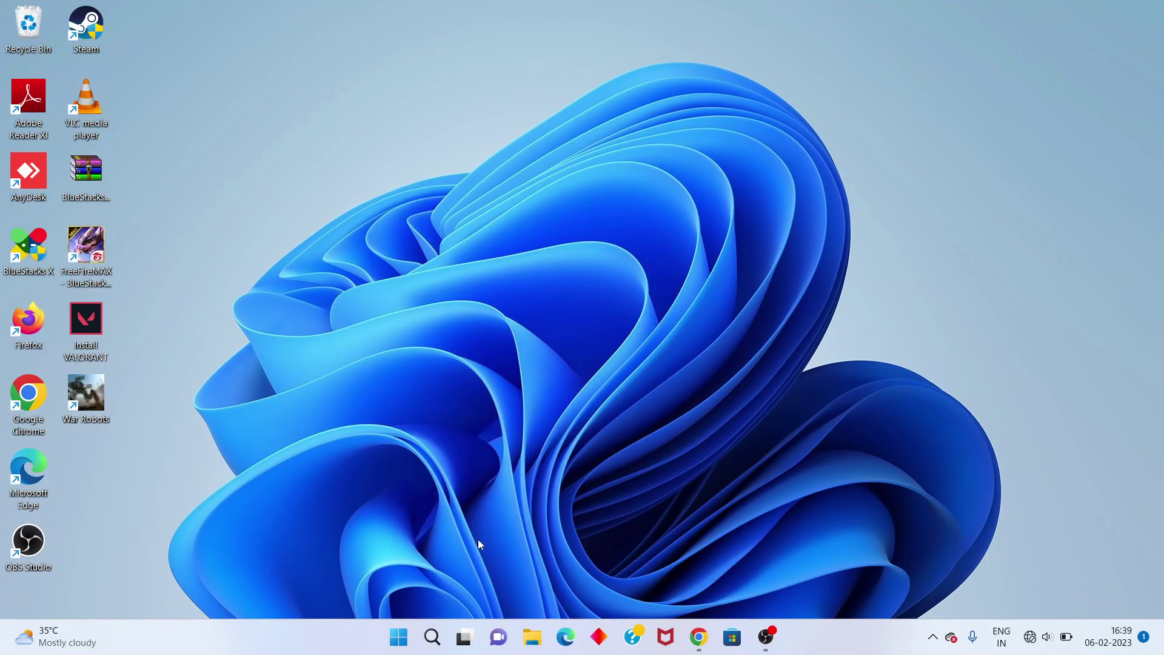
pyautogui.click(432, 638)
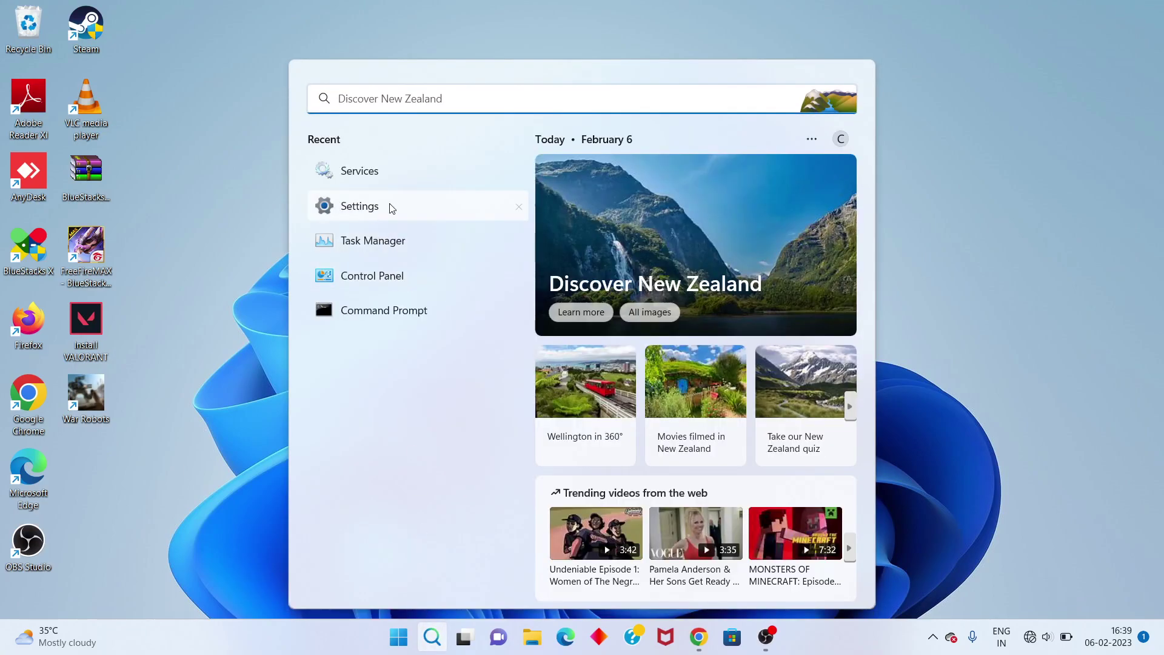
pyautogui.click(359, 206)
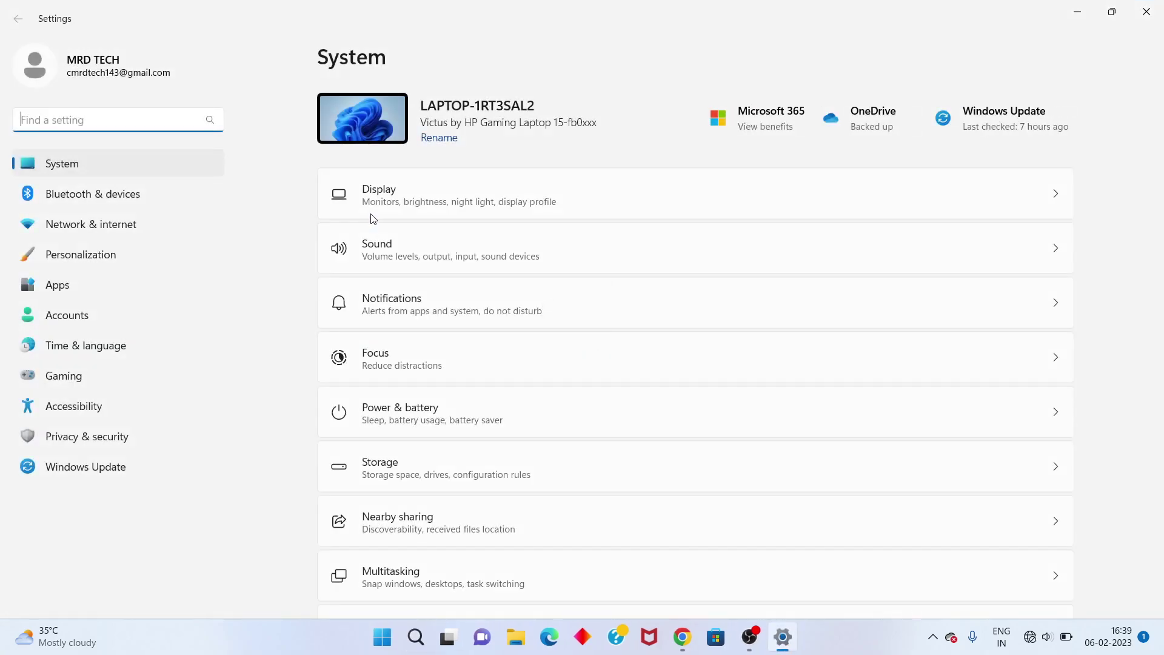
# Step: Check the Windows Update settings page, then go back to System and open Troubleshoot
pyautogui.click(101, 475)
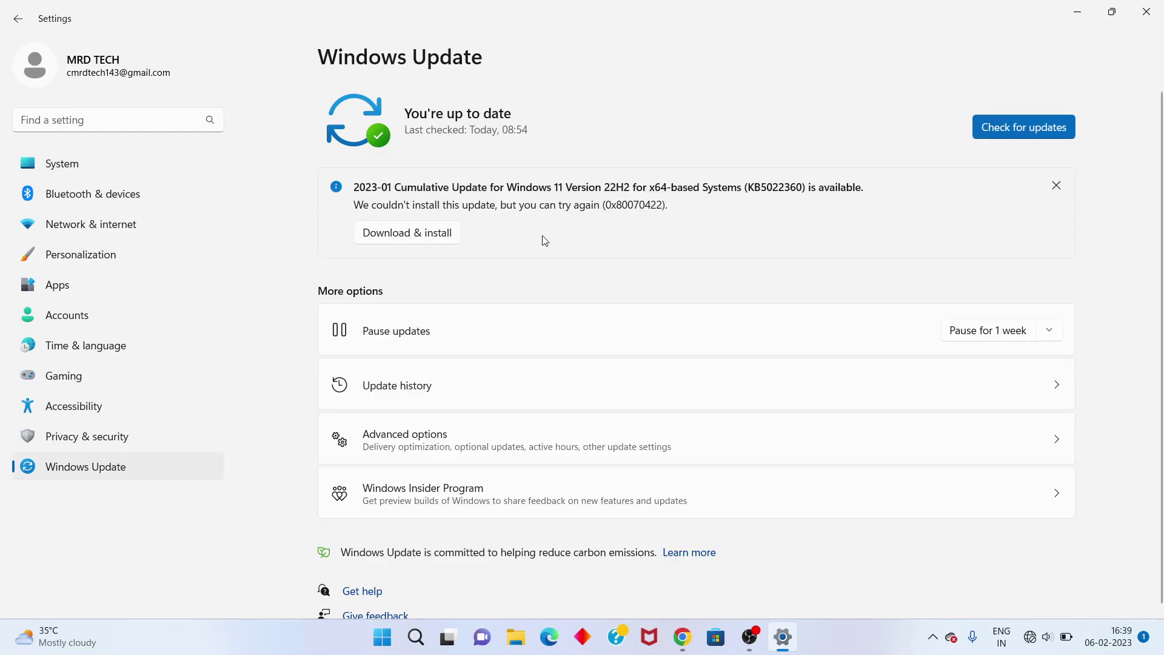
pyautogui.click(96, 166)
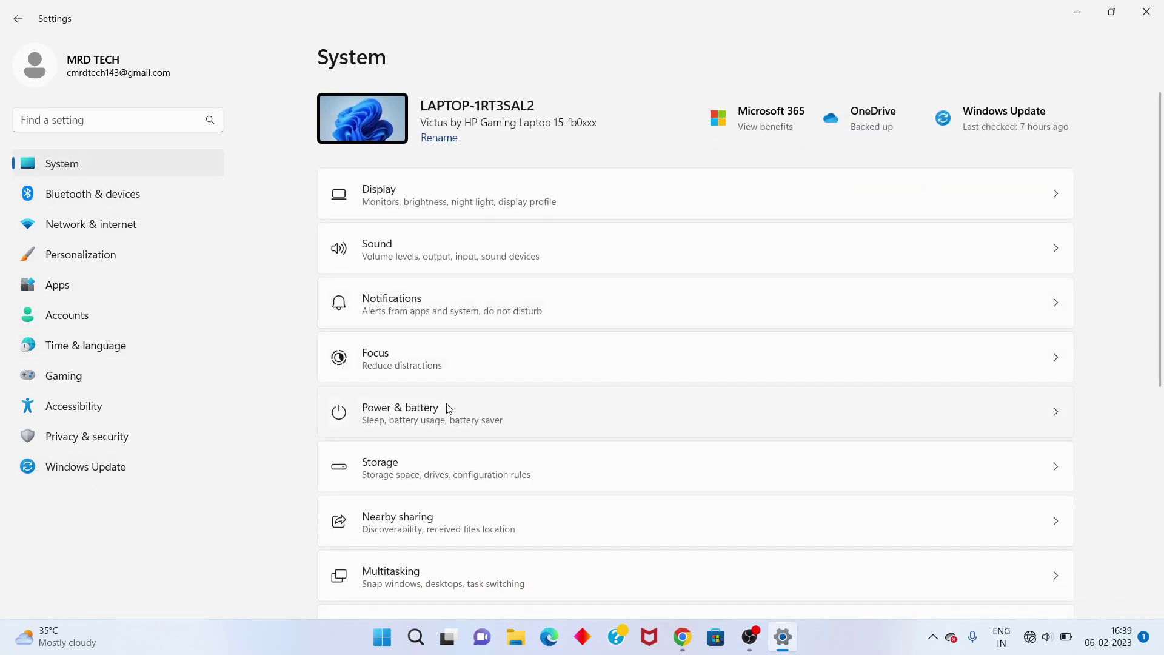
pyautogui.scroll(-5, 448, 407)
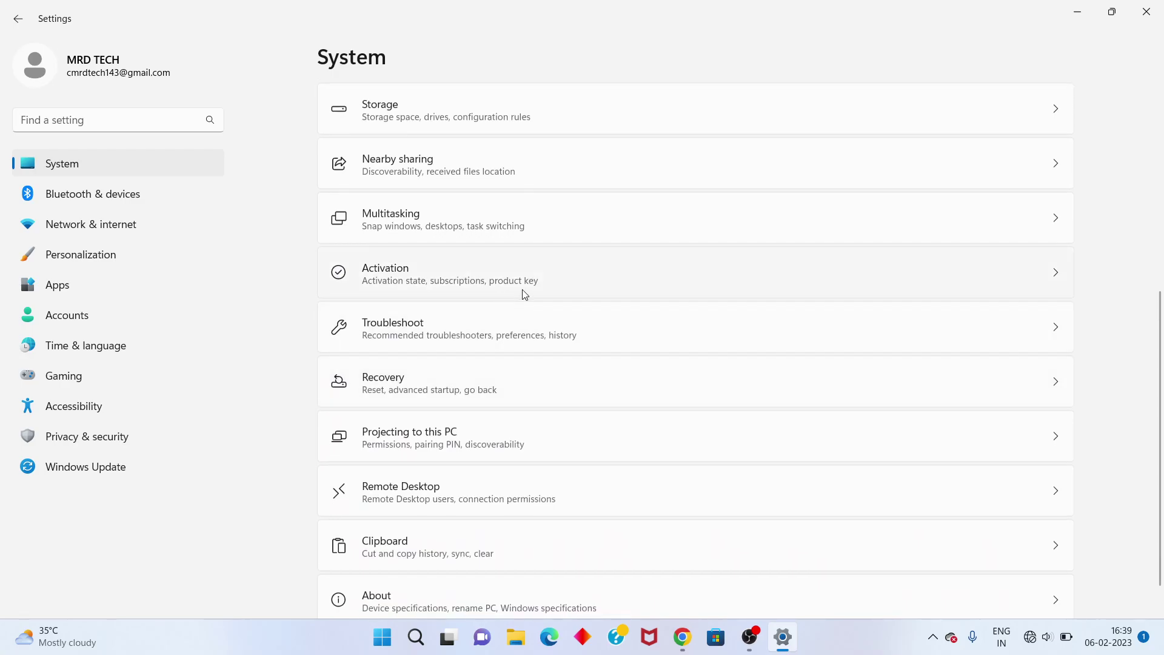
pyautogui.click(453, 340)
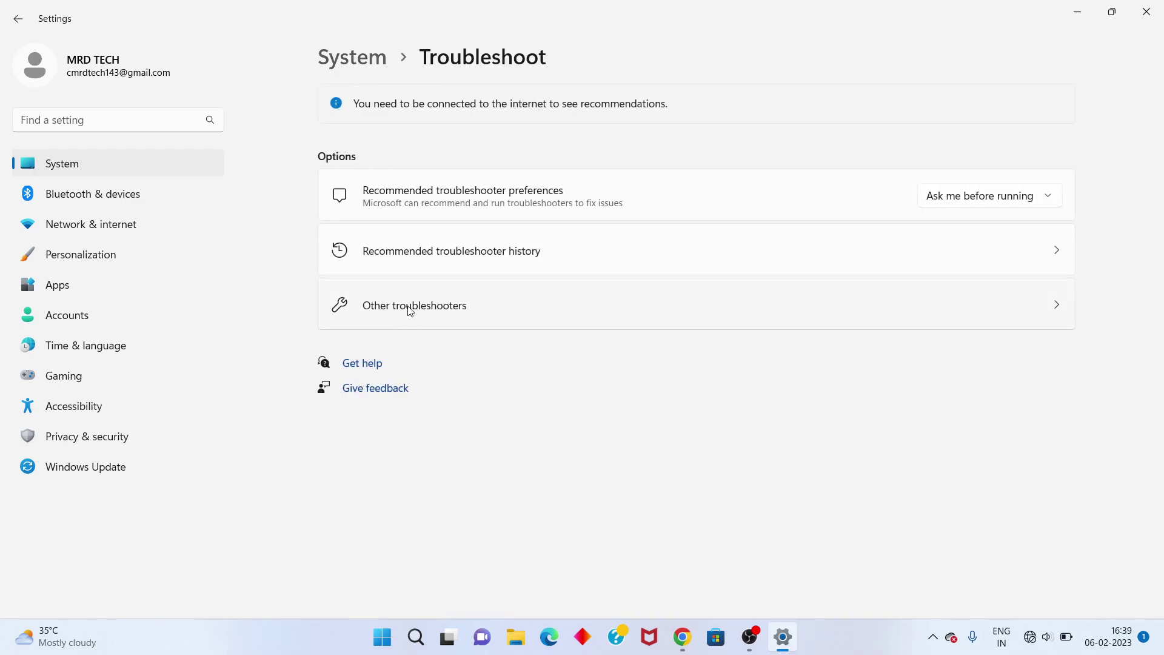
# Step: Run the Windows Update troubleshooter from Other troubleshooters, cancel its pending-updates prompt, and close Settings
pyautogui.click(497, 310)
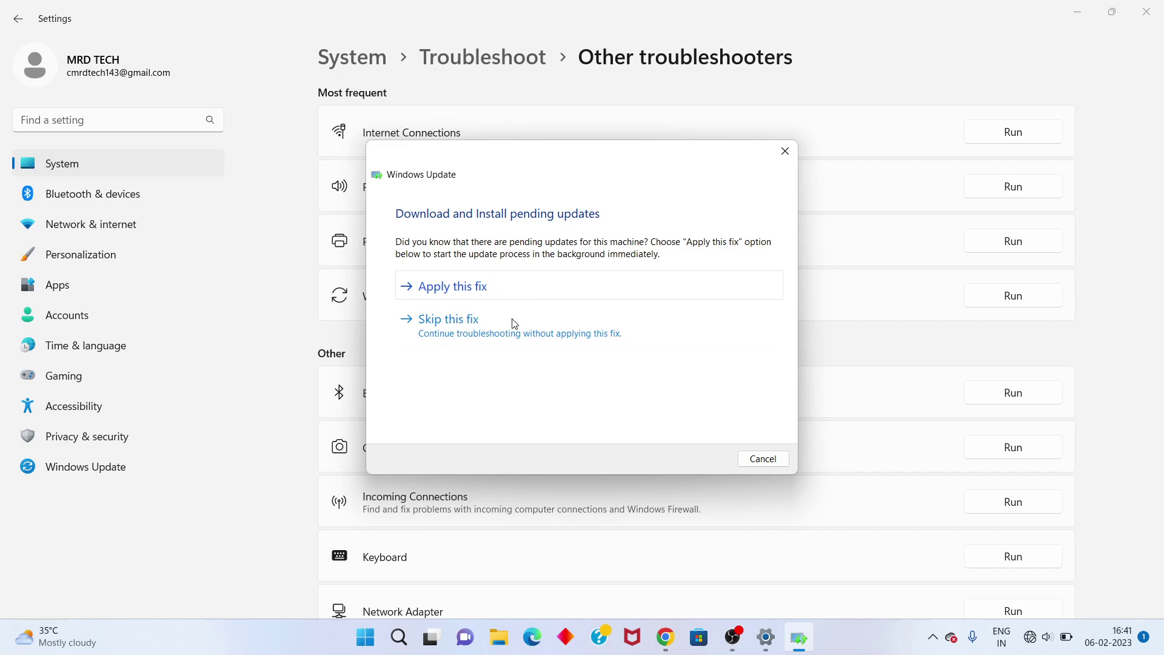
pyautogui.click(761, 458)
pyautogui.click(1146, 11)
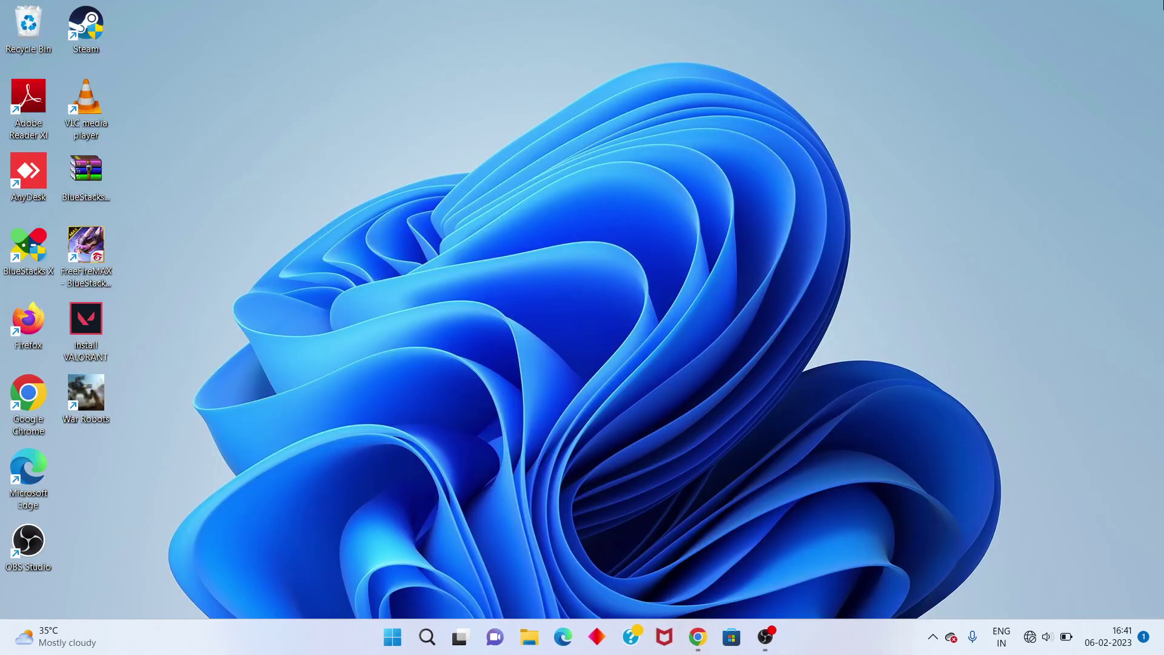
# Step: Bring up the Start menu power options: Sign-in options, Sleep, Shut down, Restart
pyautogui.click(398, 636)
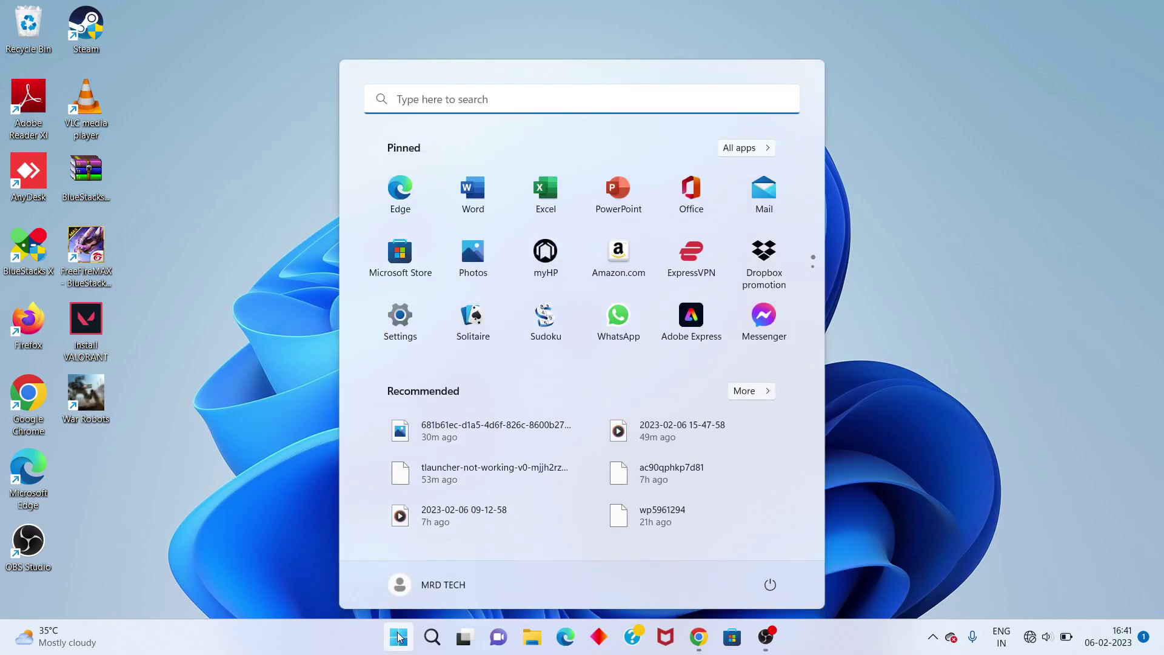
pyautogui.click(770, 584)
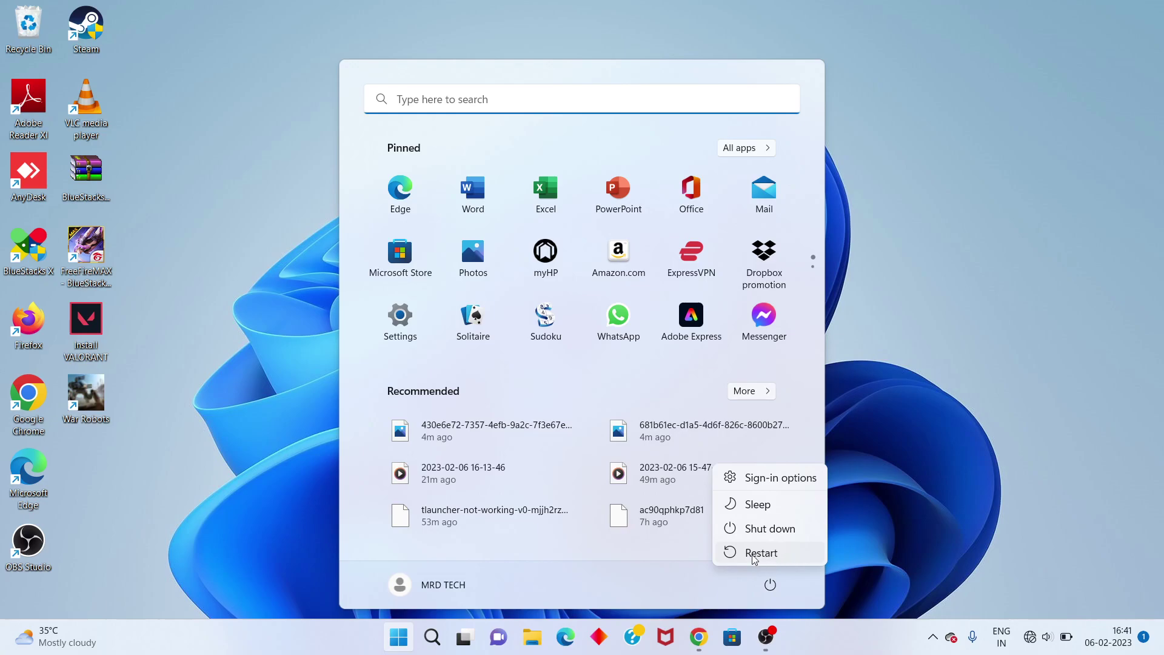